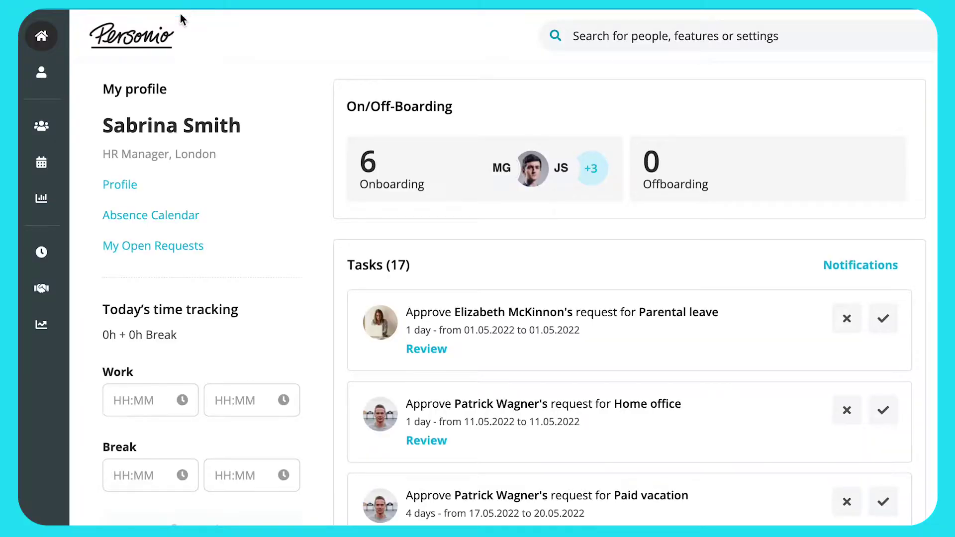
Step: Start a new interview for the Sales Agent applicant with type 1. Personal Interview
mouse_move(31, 294)
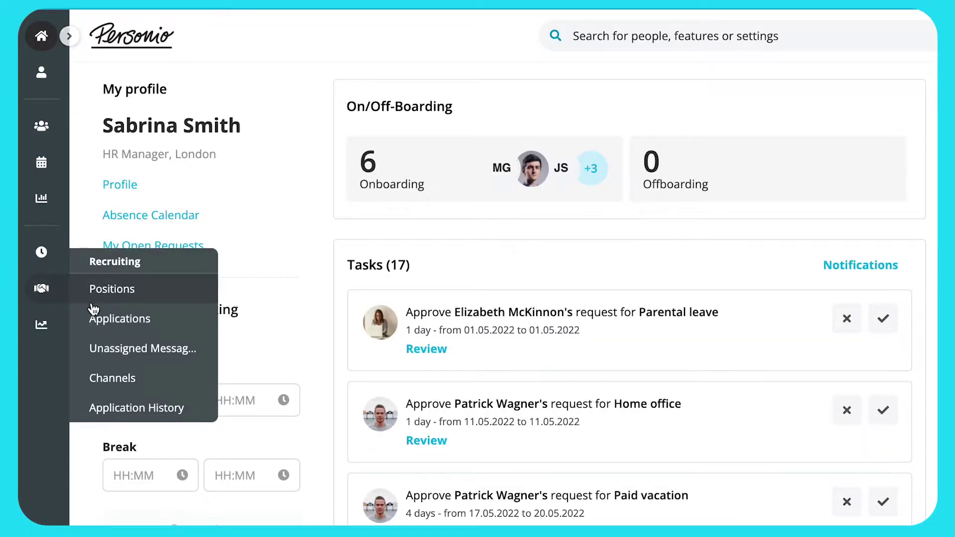
left_click(102, 317)
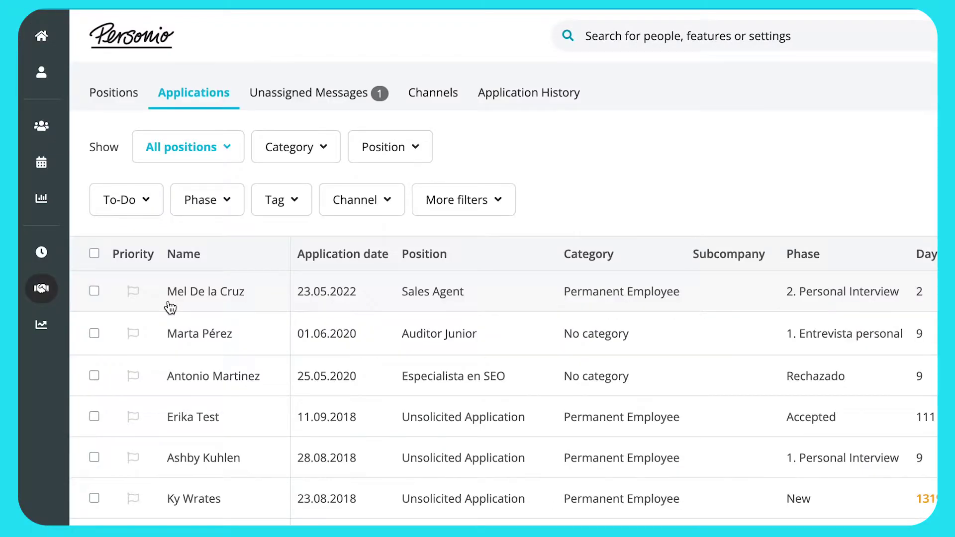
left_click(202, 298)
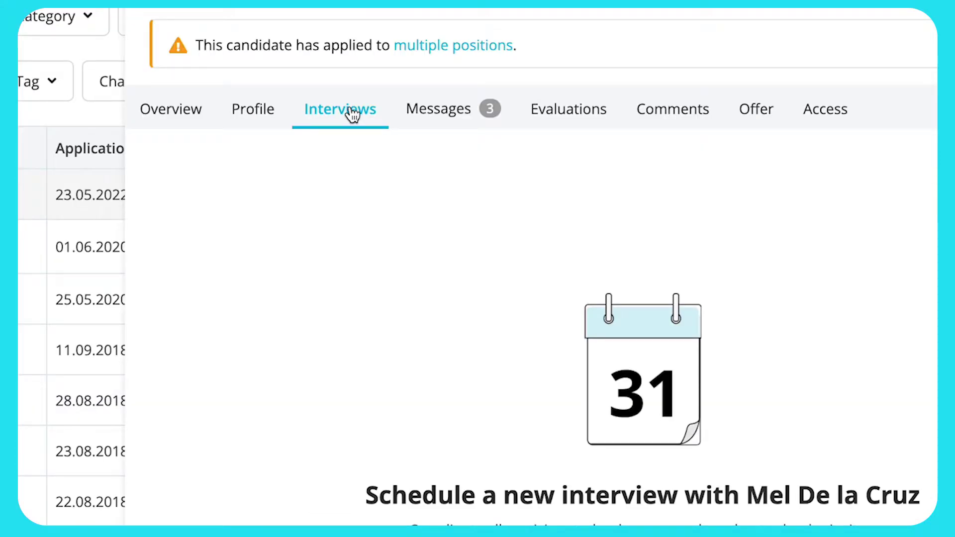
left_click(641, 498)
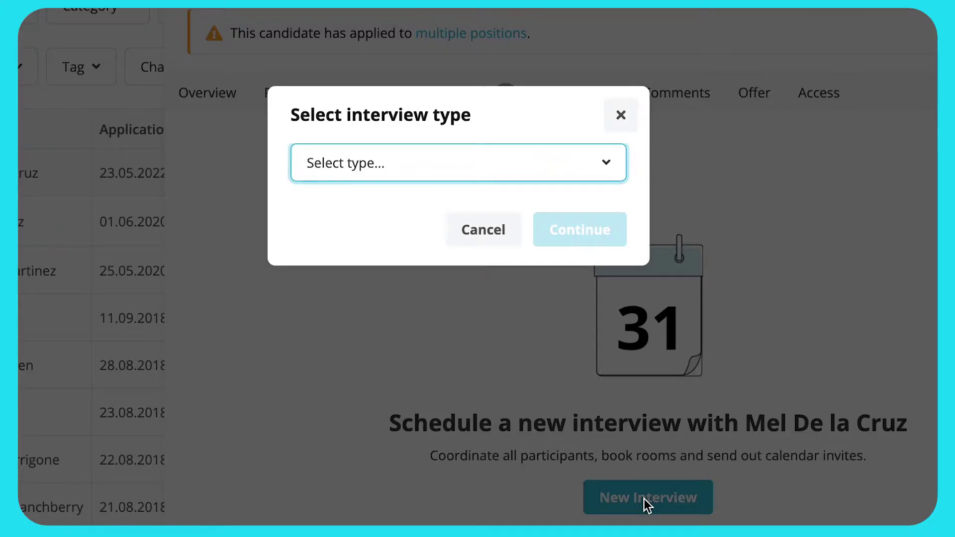
left_click(603, 169)
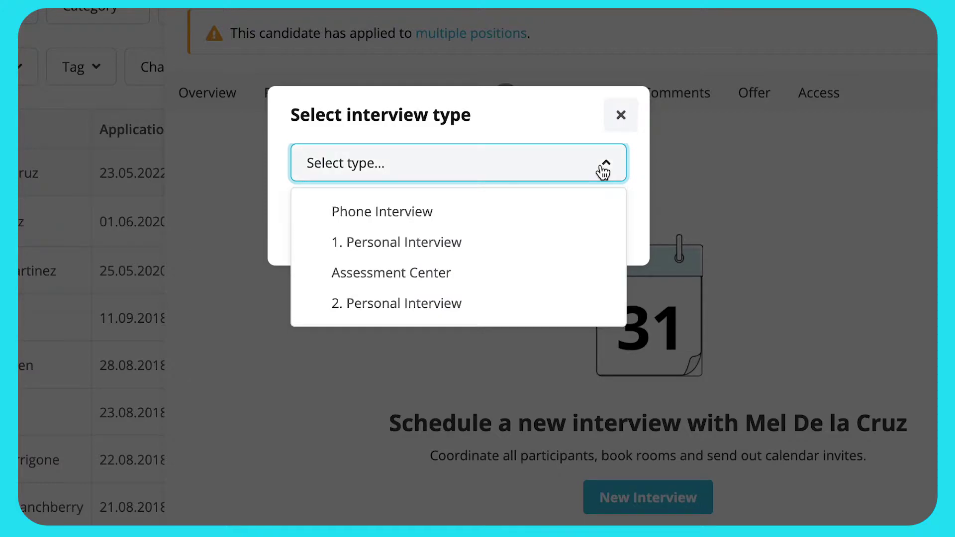
left_click(589, 239)
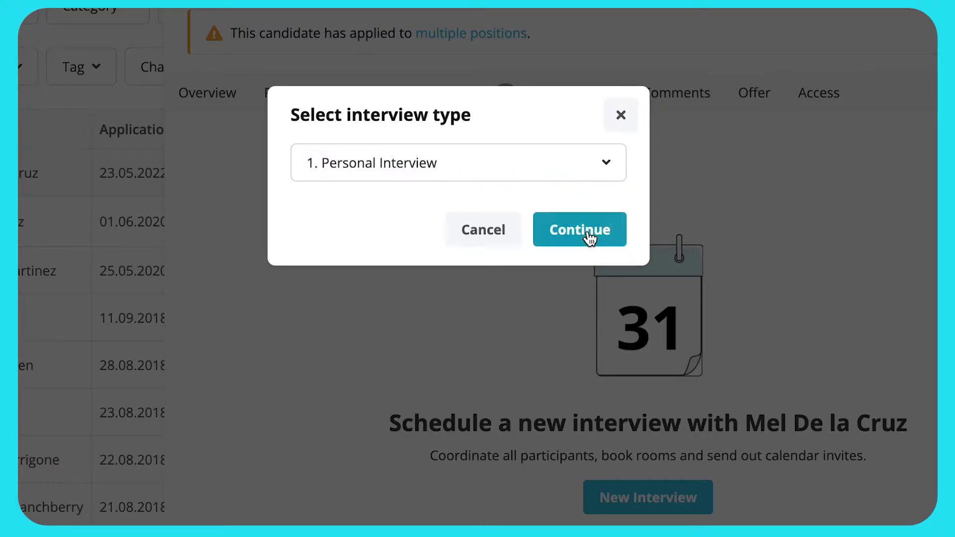
Step: Confirm the interview type and add the CEO and the Sales Agent as interviewers
left_click(589, 239)
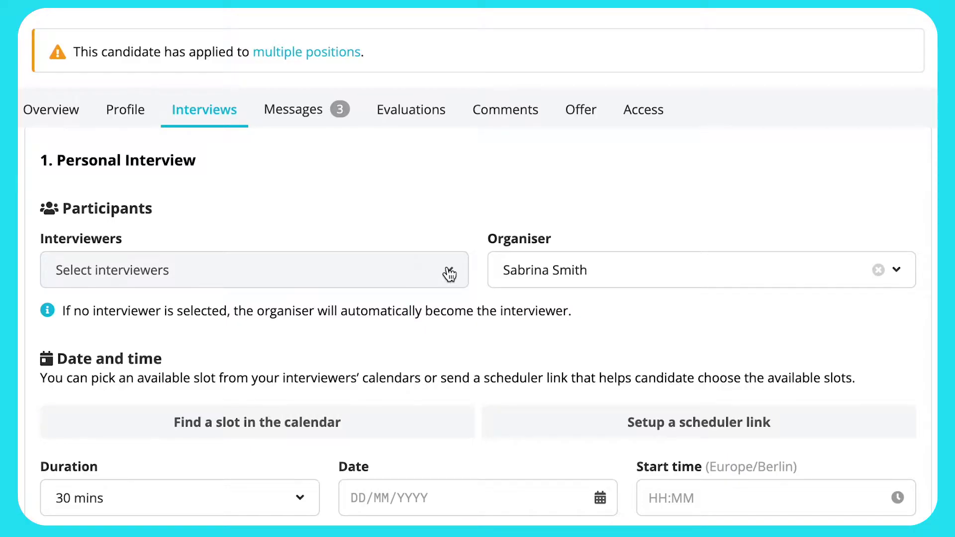
left_click(449, 274)
left_click(364, 122)
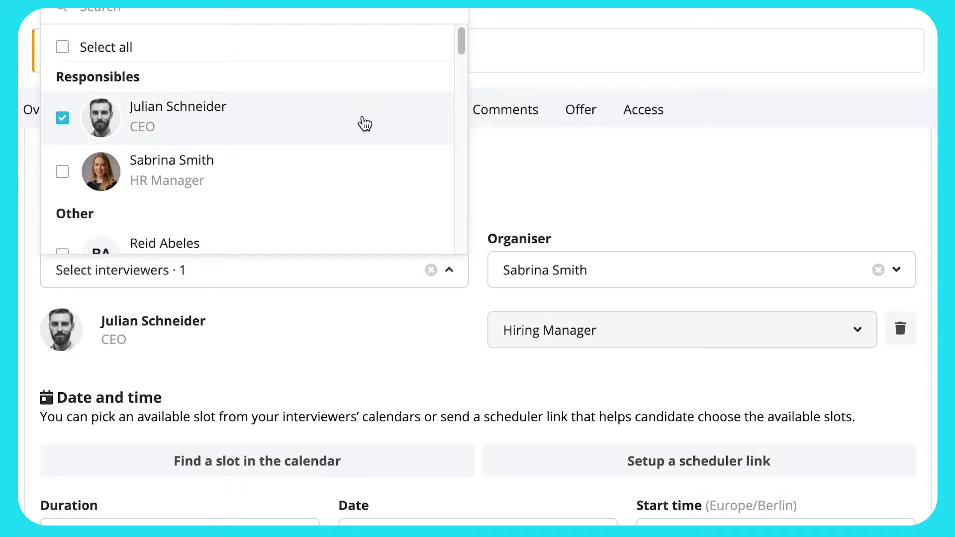
left_click(348, 245)
left_click(547, 224)
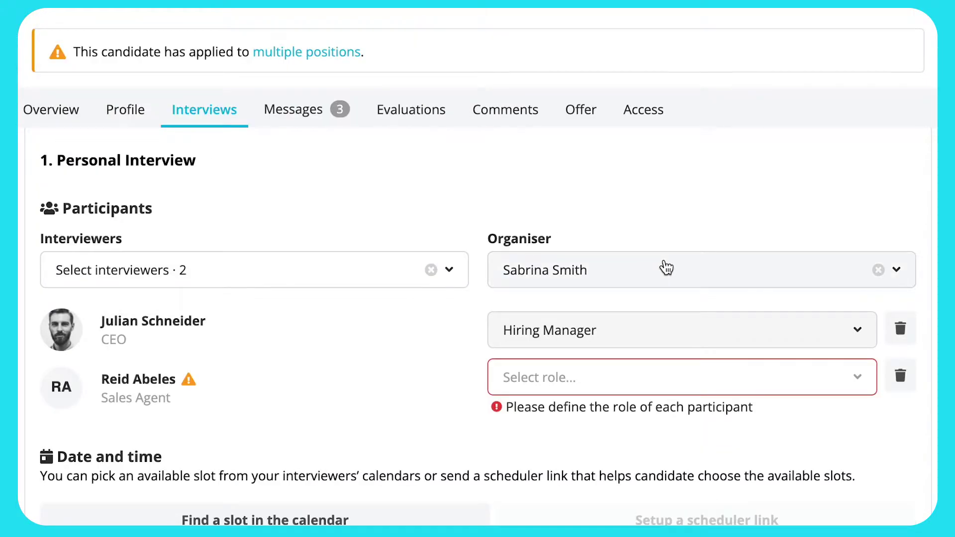
Step: Keep the HR Manager as organiser and give the Sales Agent the Interviewer role
left_click(667, 268)
left_click(667, 384)
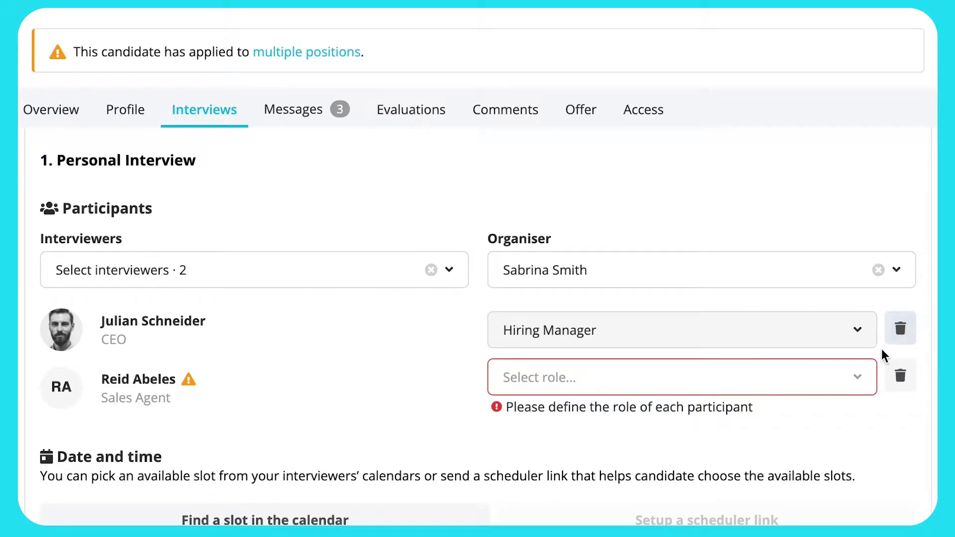
left_click(870, 383)
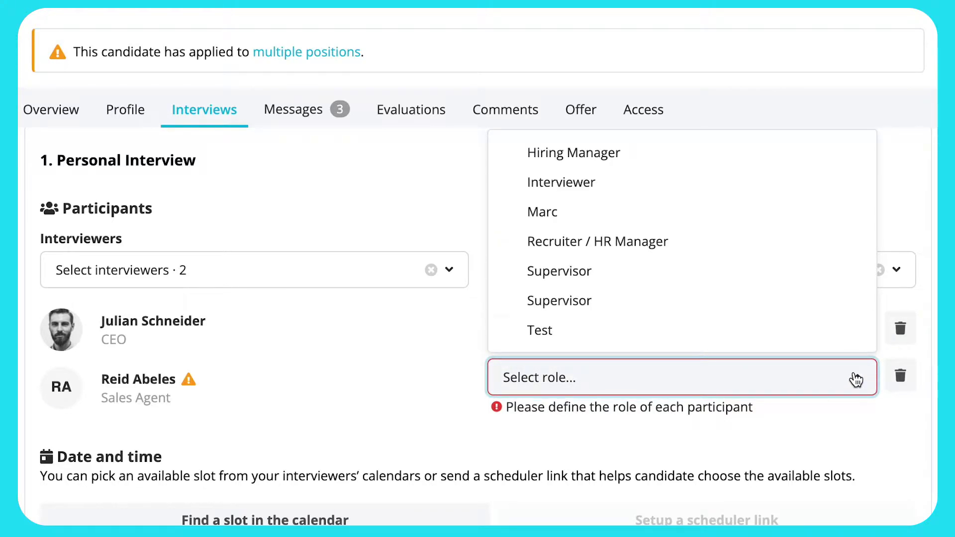
left_click(696, 196)
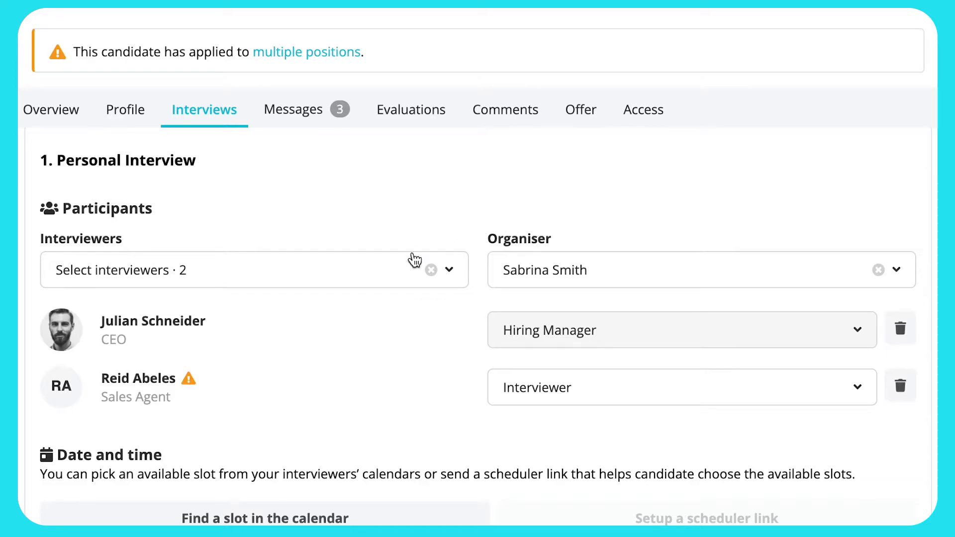
Step: Add the HR Manager as the third interviewer
left_click(405, 270)
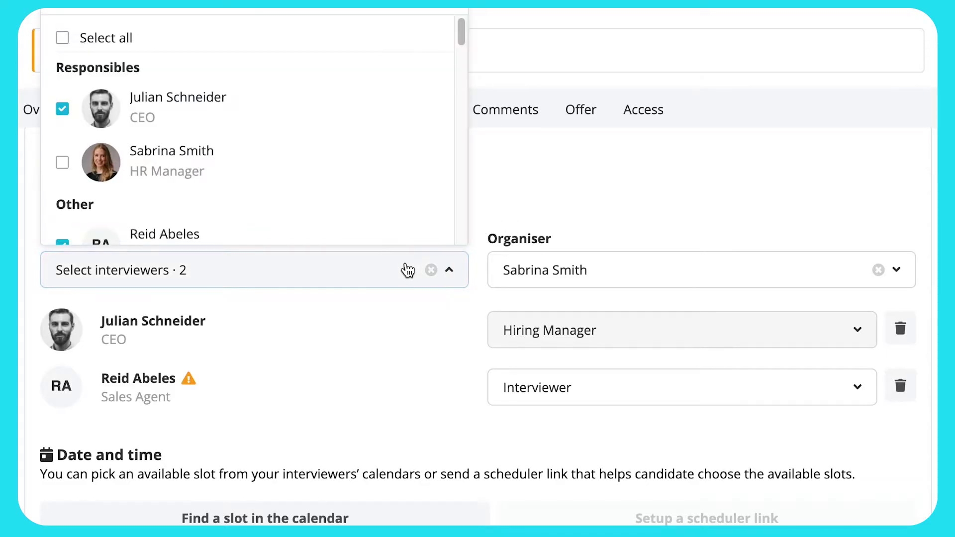
left_click(232, 165)
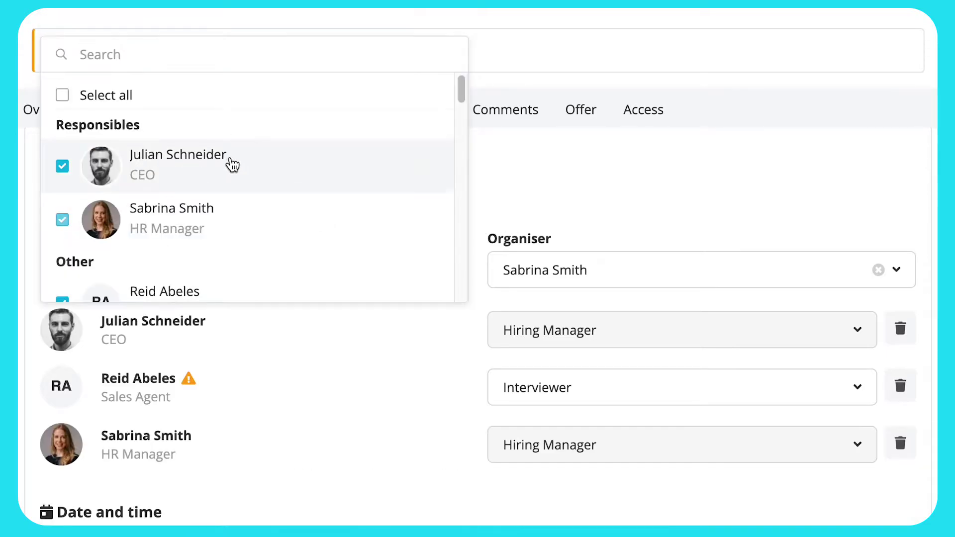
left_click(315, 330)
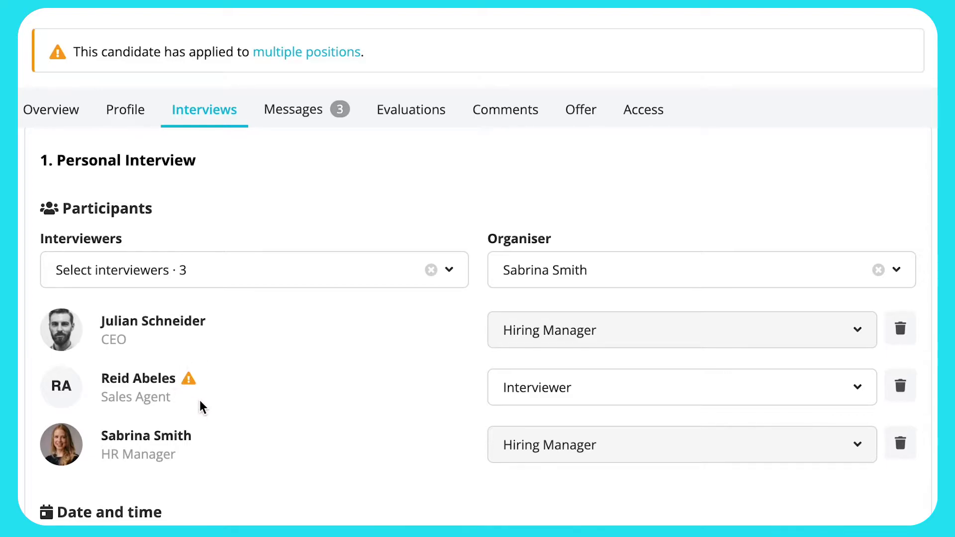
scroll(228, 377, "down", 4)
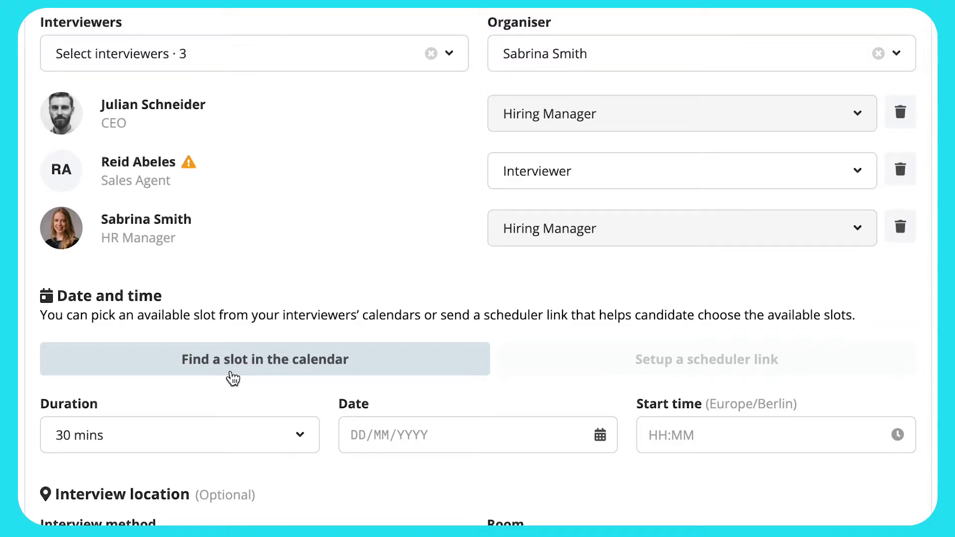
Step: In the shared calendar, move ahead a few weeks and size the Friday 14:00 interview slot
left_click(232, 372)
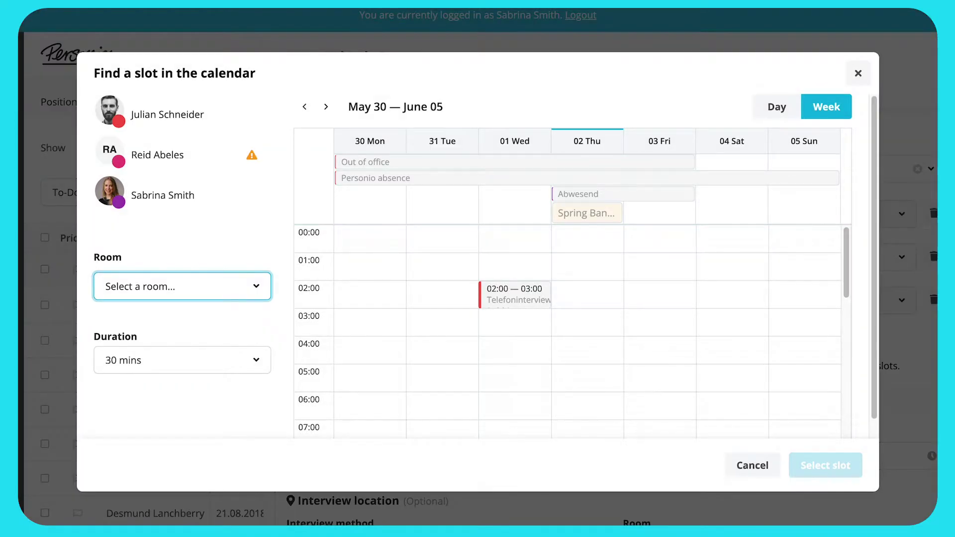
left_click(777, 109)
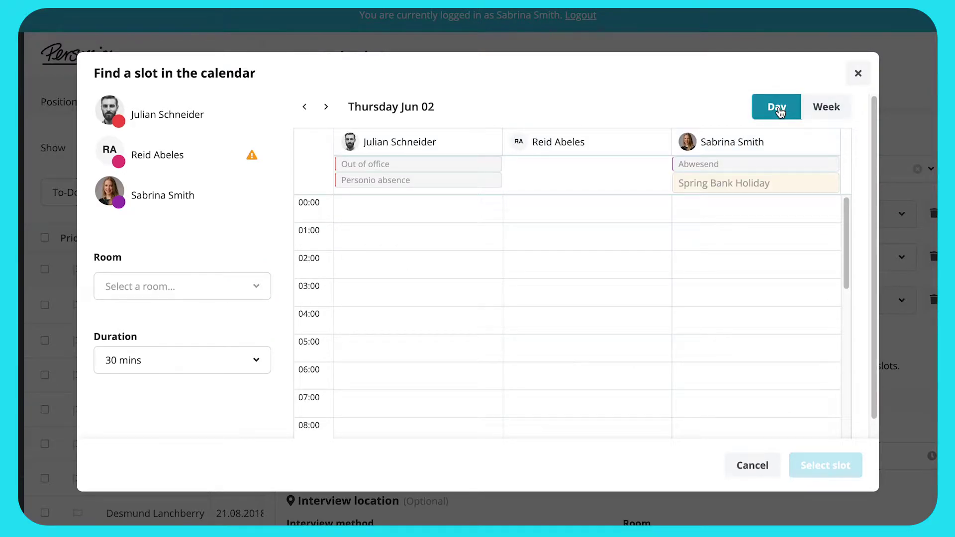
left_click(832, 112)
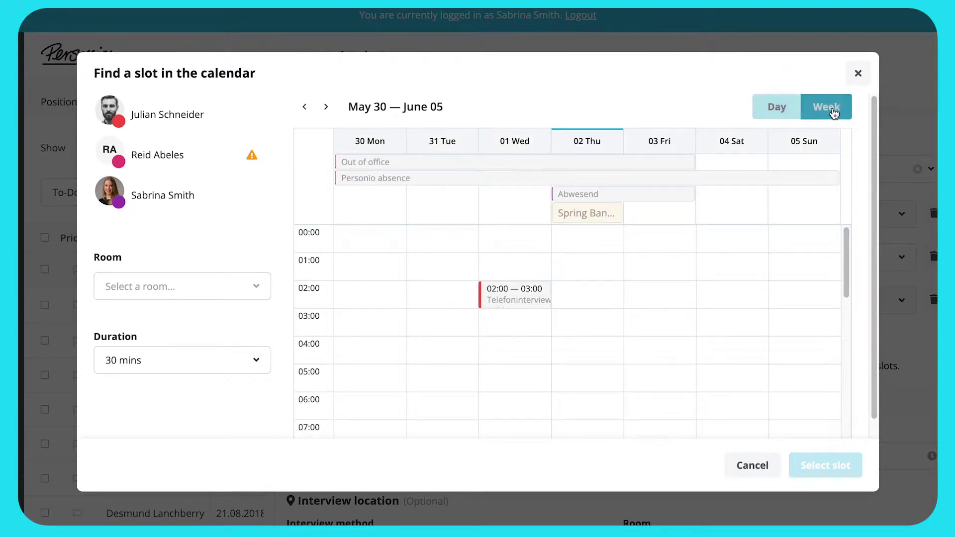
left_click(326, 107)
left_click(325, 108)
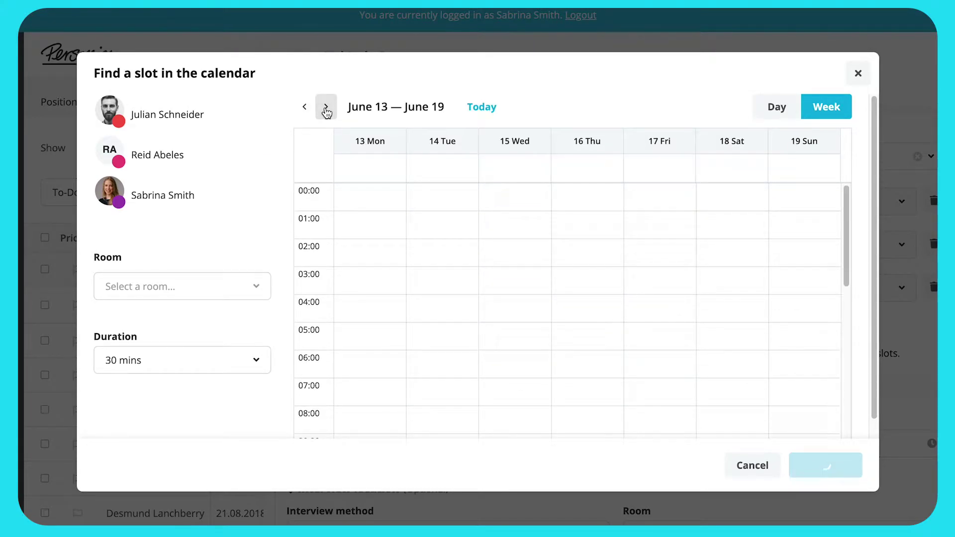
left_click(326, 108)
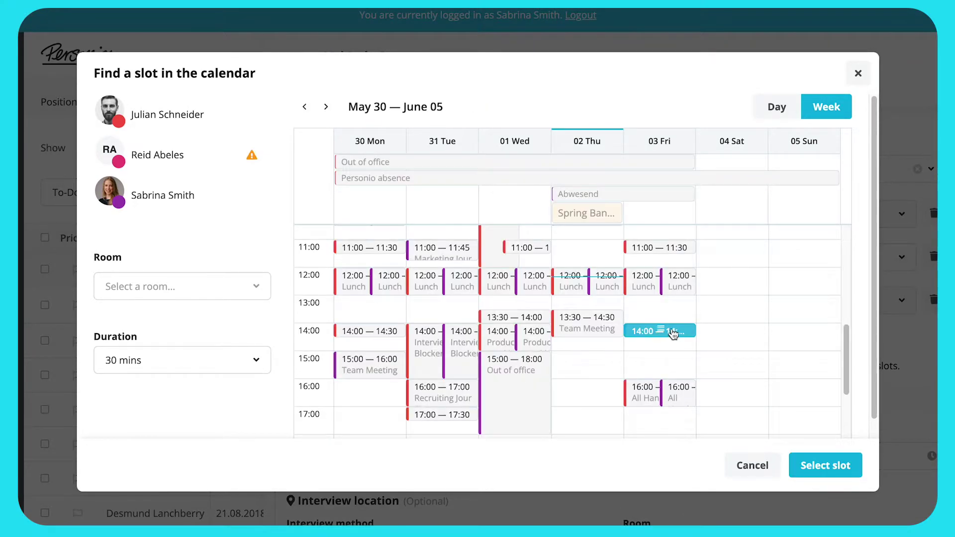
left_click_drag(662, 330, 660, 353)
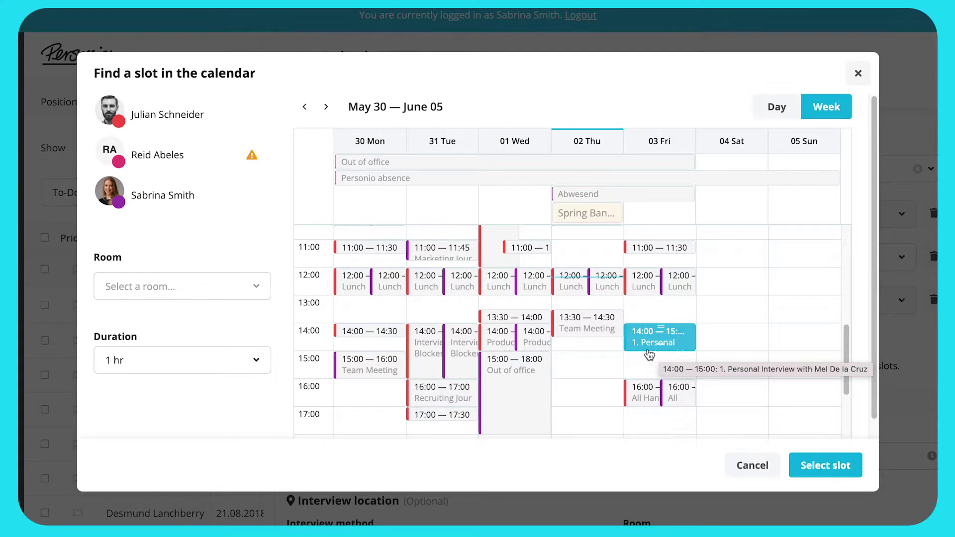
Step: Book Meeting Room 1 and confirm the chosen slot
left_click(261, 288)
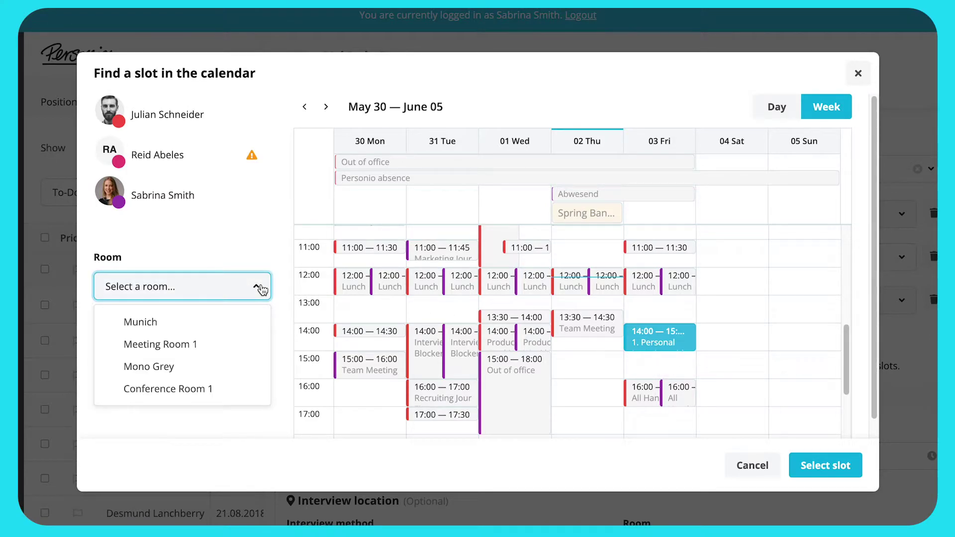
left_click(239, 338)
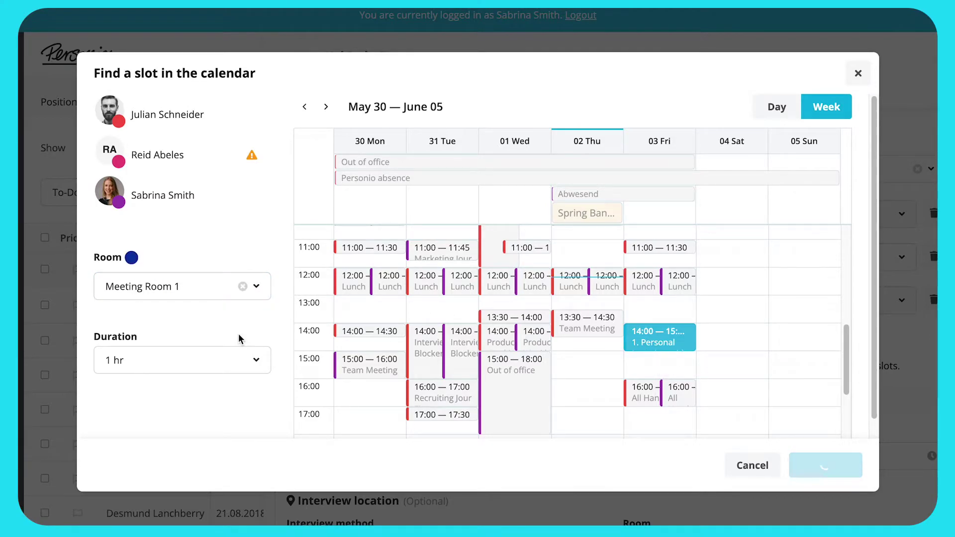
left_click(792, 457)
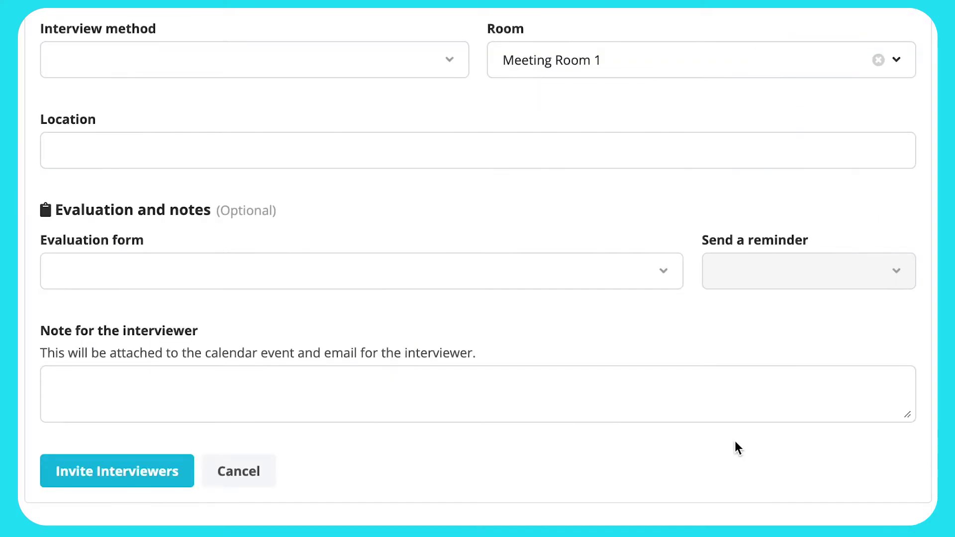
Step: Set the method to Zoom, the form to Evaluation Personal Interview, and reminders every 2 days
left_click(460, 58)
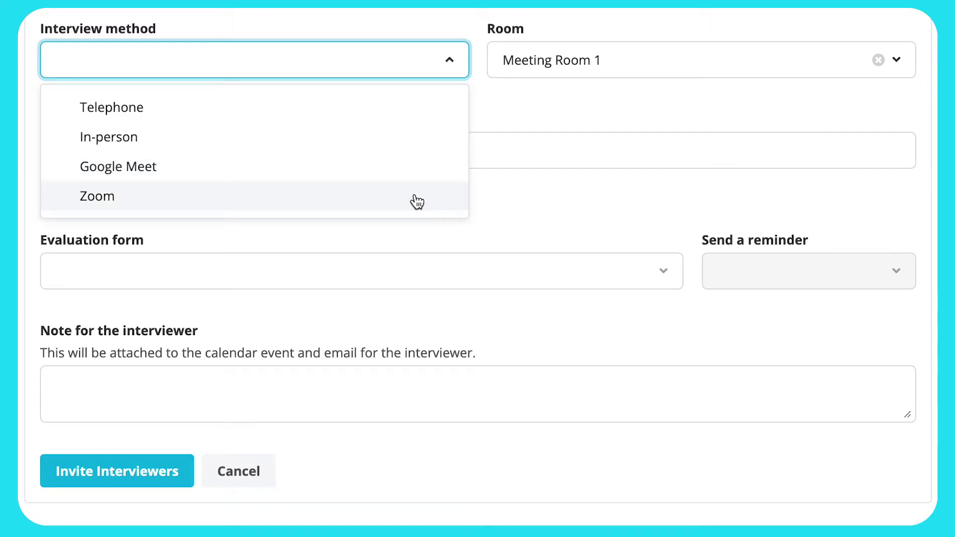
left_click(417, 202)
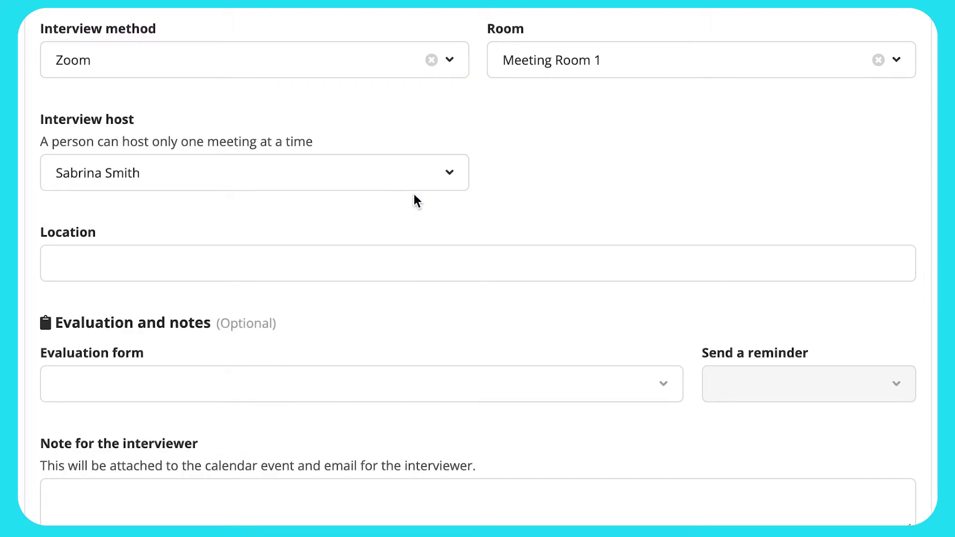
left_click(666, 389)
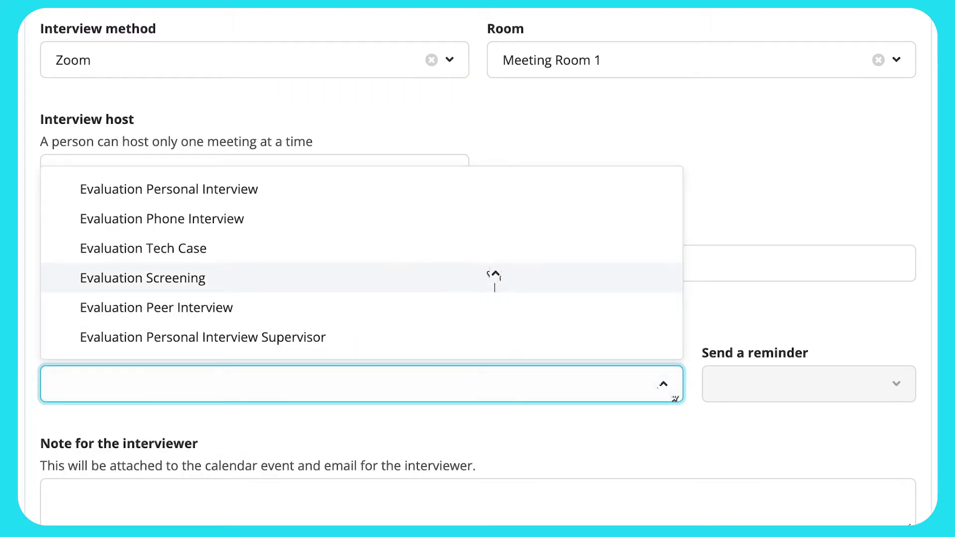
left_click(384, 189)
left_click(768, 396)
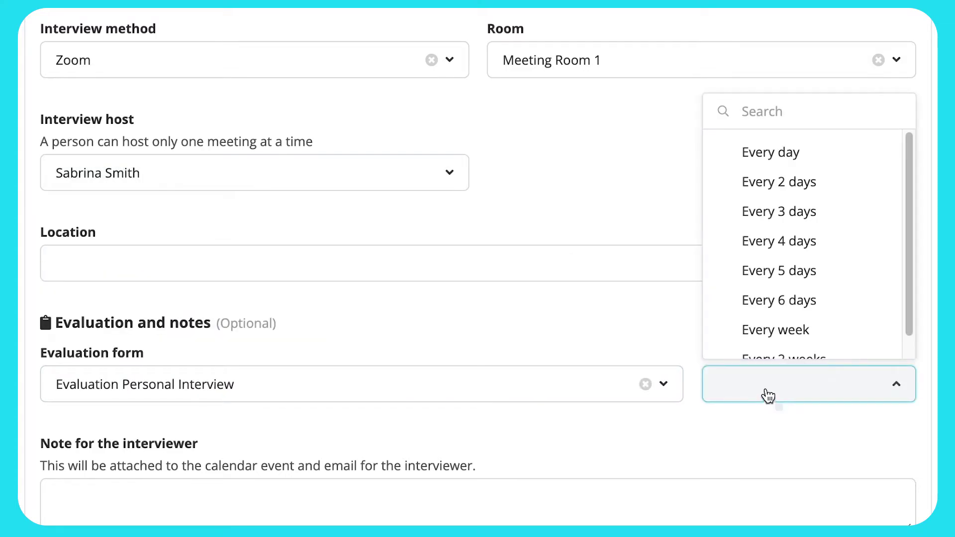
left_click(746, 194)
Step: Add the note 'Great candidate :)' and invite the interviewers
key("Tab")
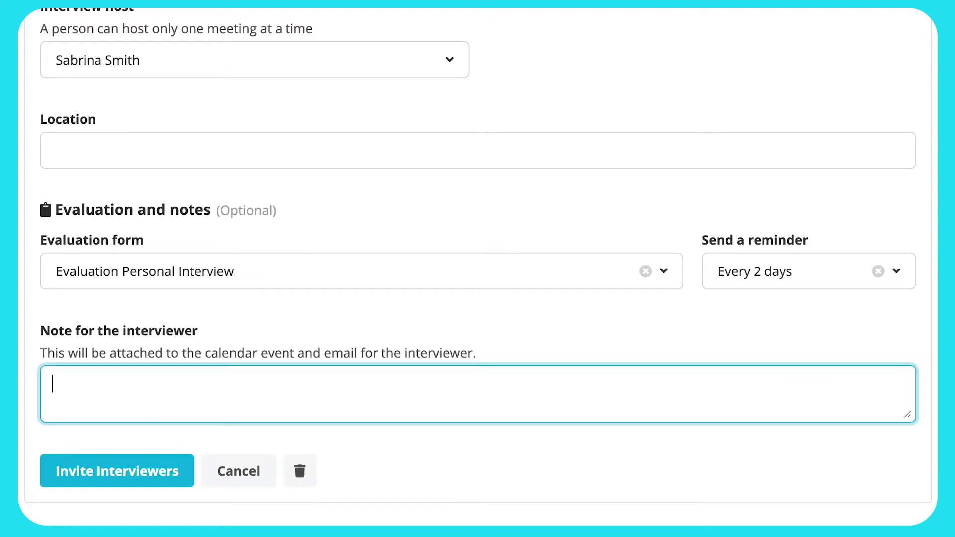
type("Great candidate ")
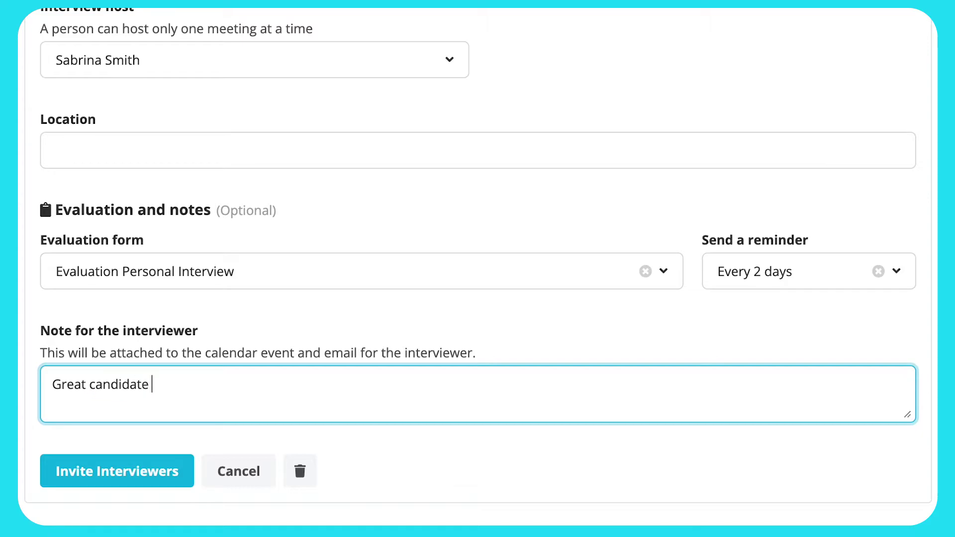
type(":)")
left_click(174, 463)
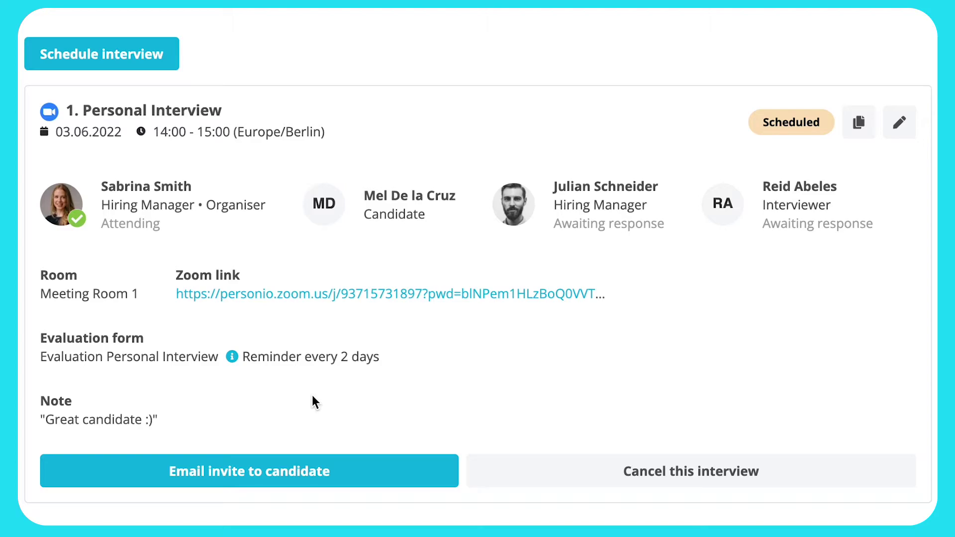
Step: Draft a candidate email invite with Cc/Bcc shown and the EN - Appointment confirmation personal interview template
left_click(301, 478)
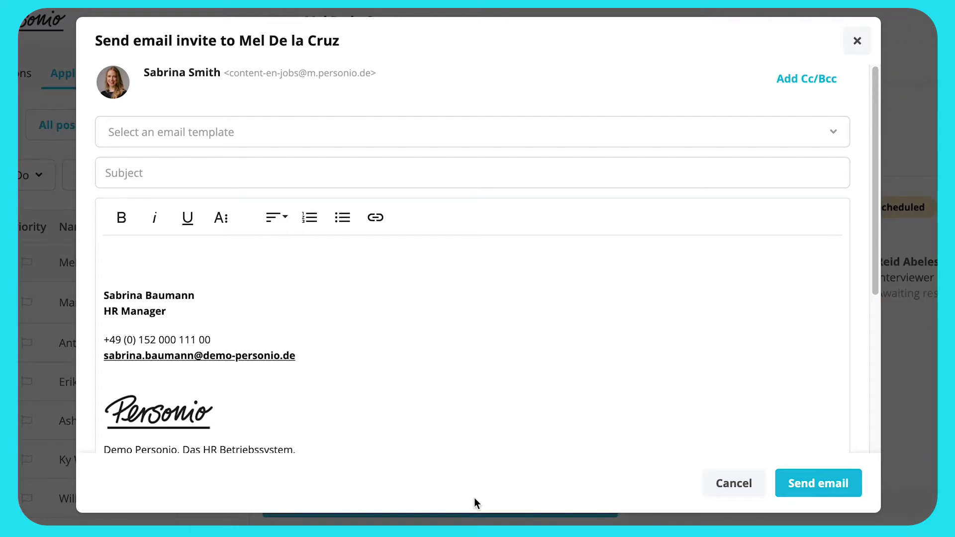
left_click(785, 78)
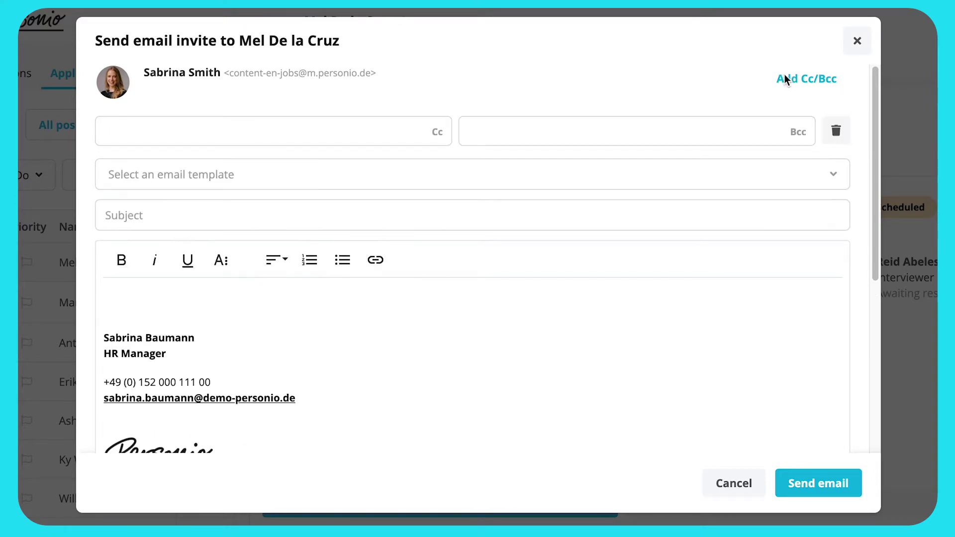
left_click(351, 134)
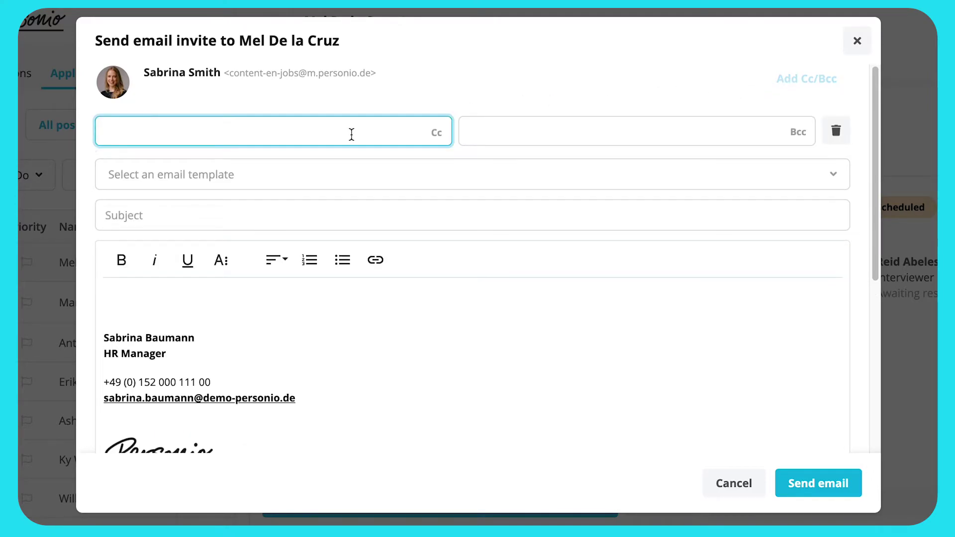
left_click(830, 176)
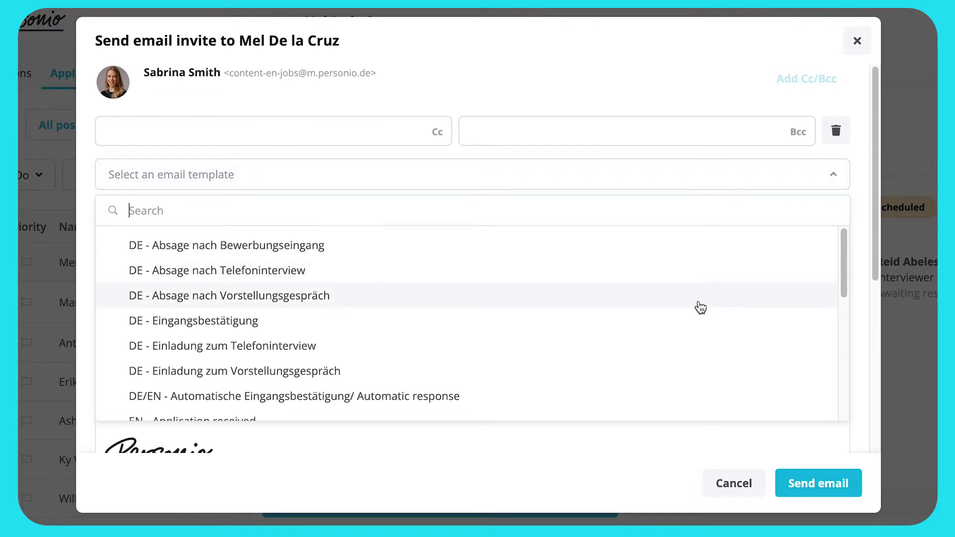
scroll(432, 285, "down", 3)
left_click(432, 276)
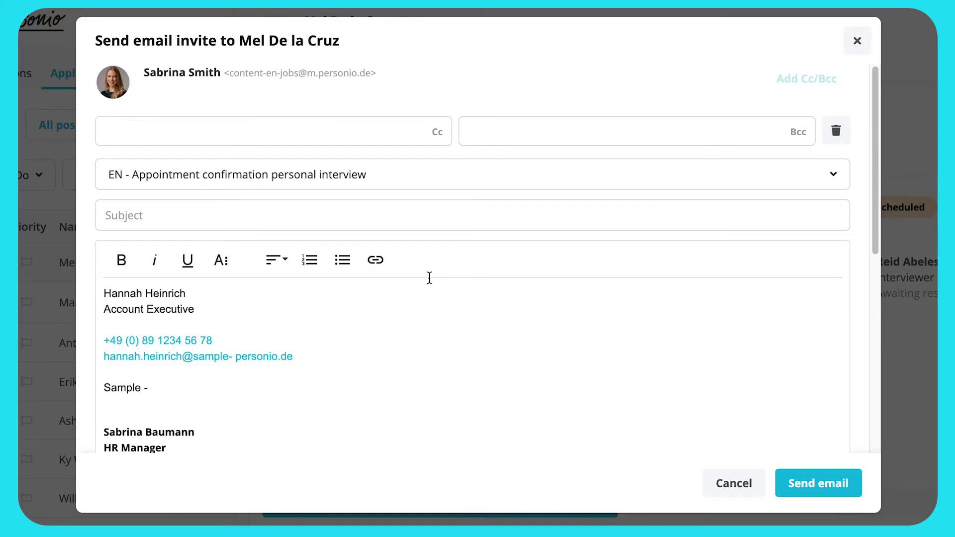
Step: Attach the privacy policy PDF, then close the email invite without sending it
scroll(429, 278, "down", 10)
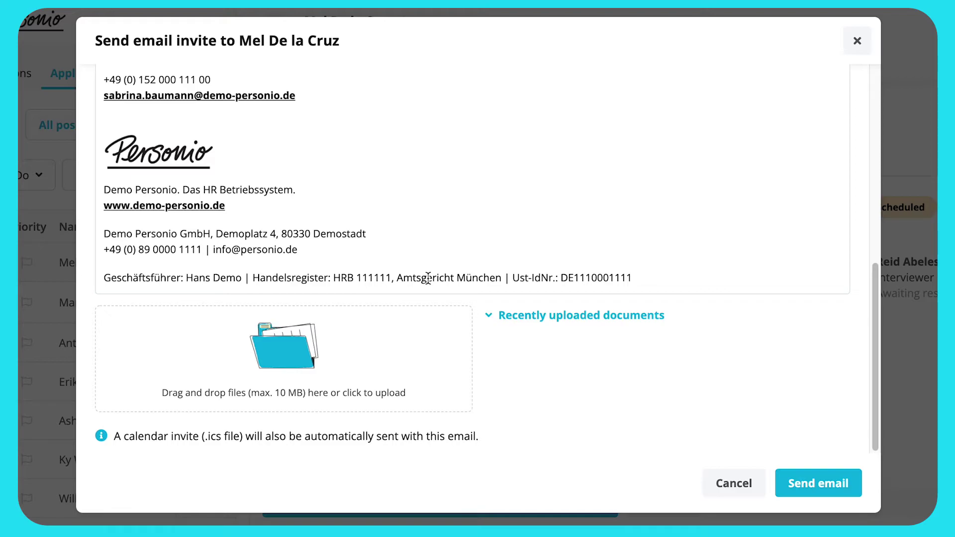
left_click(534, 325)
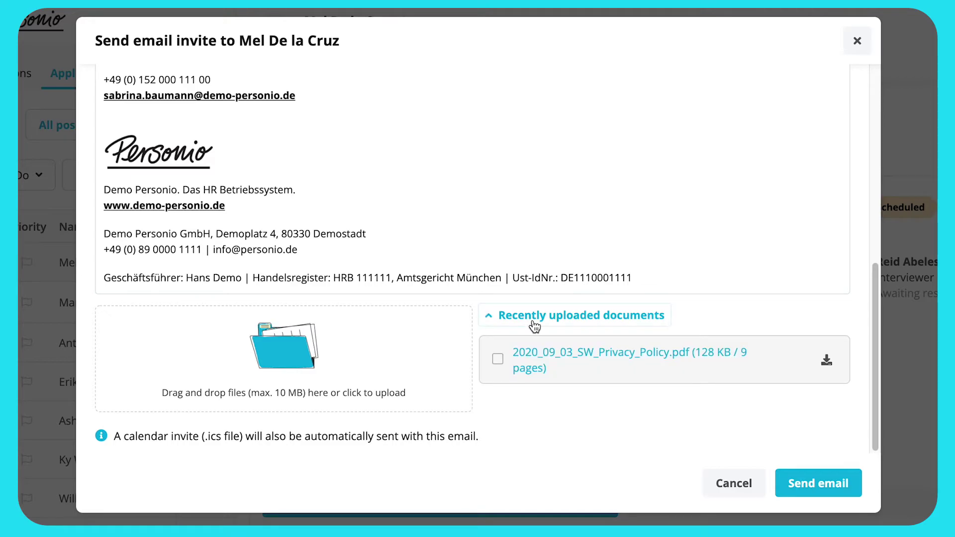
left_click(499, 359)
left_click(844, 485)
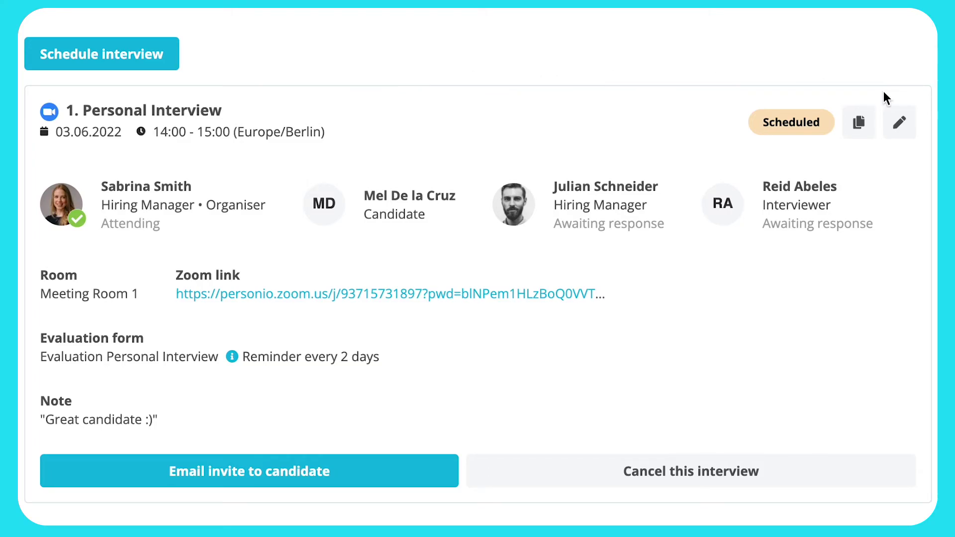
Step: Copy the interview details and start a candidate email with subject 'You are invited to an interview'
left_click(866, 131)
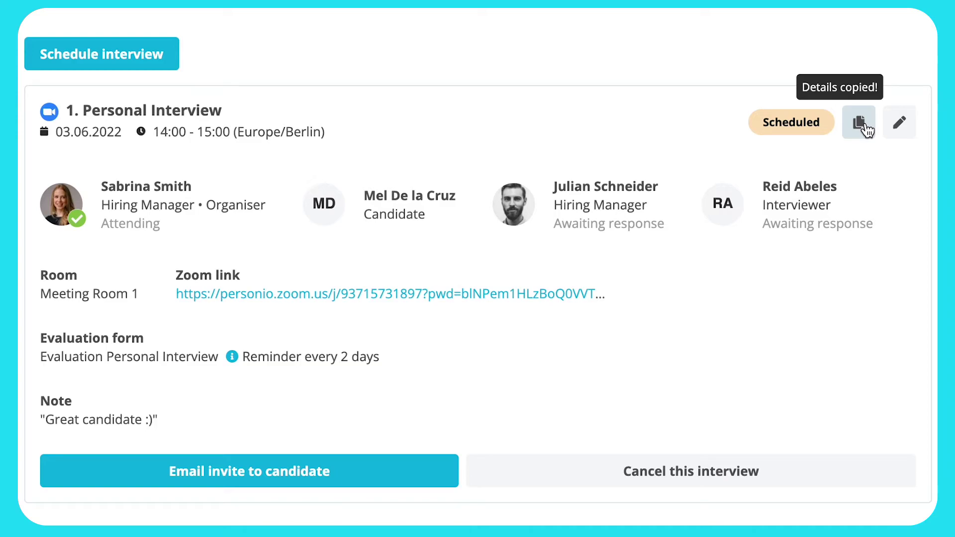
left_click(346, 473)
type("You are invited to an interview. Details below:")
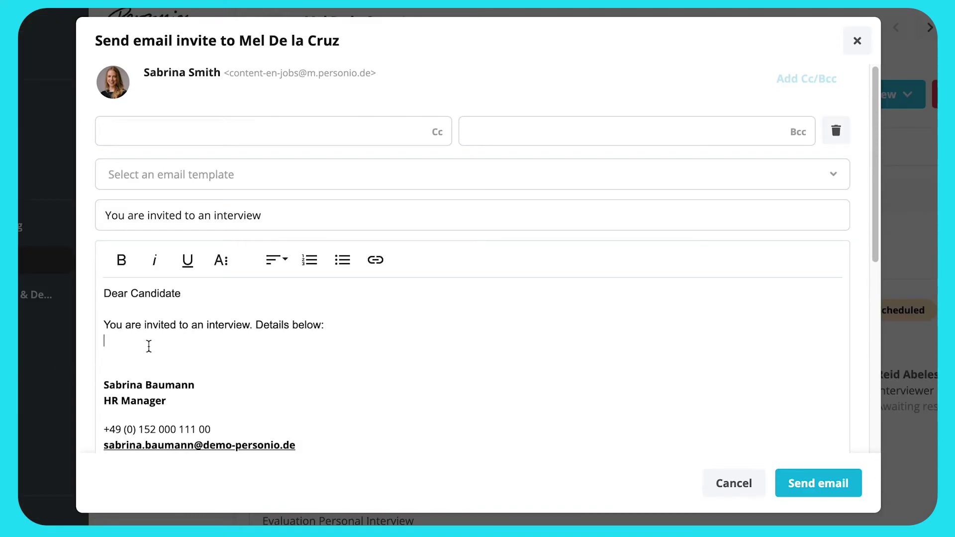
Step: Paste the interview details into the body, sign off with 'Kind Regards', and send it
right_click(139, 342)
left_click(172, 427)
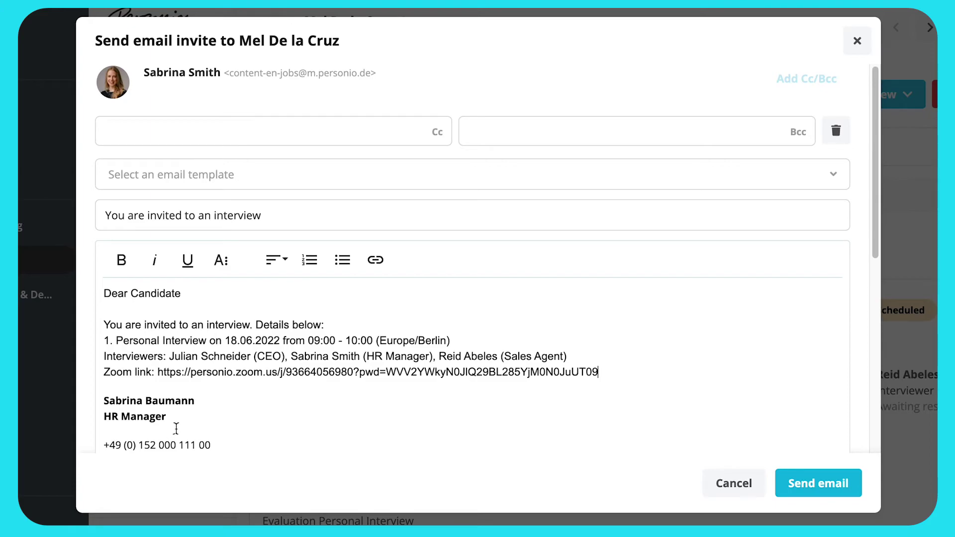
key("Return")
key("Return")
type("Kind Regards")
scroll(870, 444, "down", 3)
left_click(844, 482)
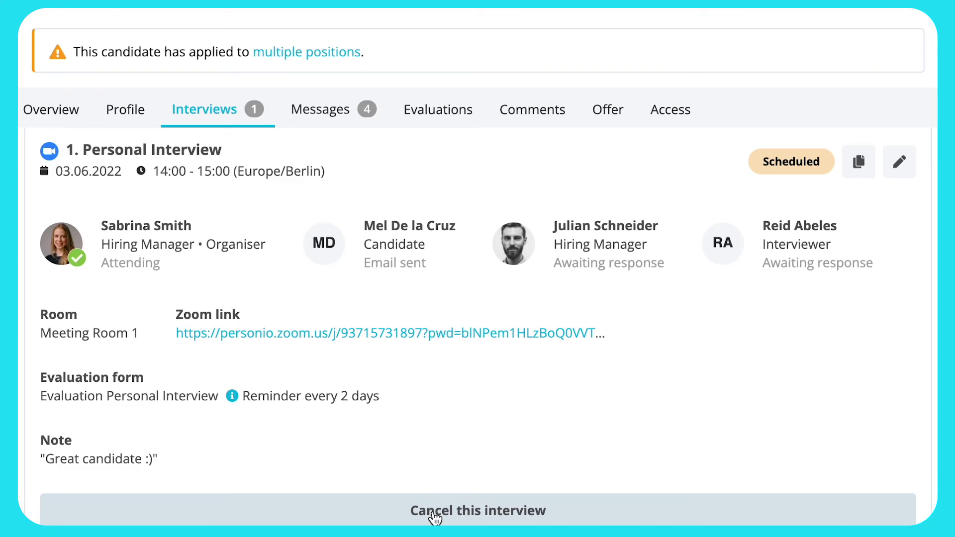
Step: Back out of the cancel-interview prompt and view the sent invite on the Messages tab
left_click(434, 512)
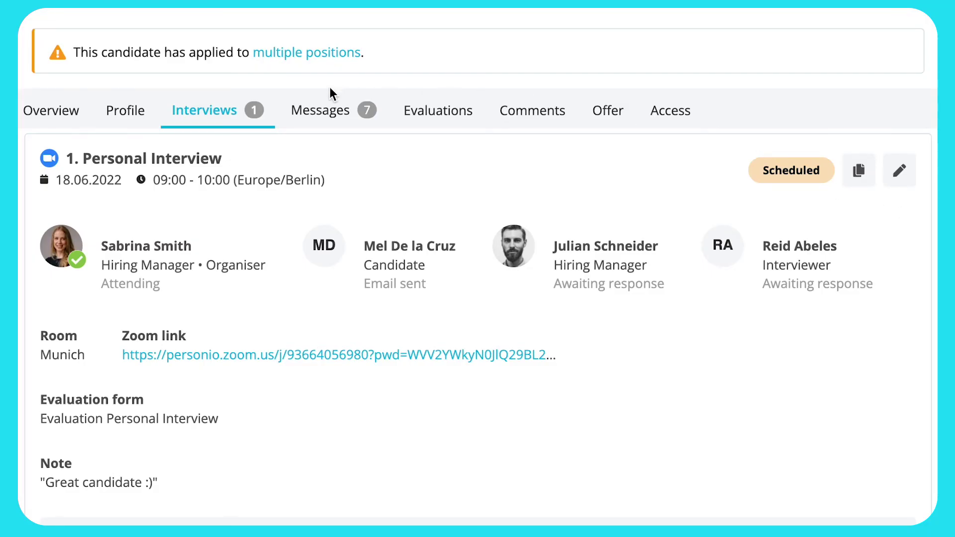
left_click(299, 113)
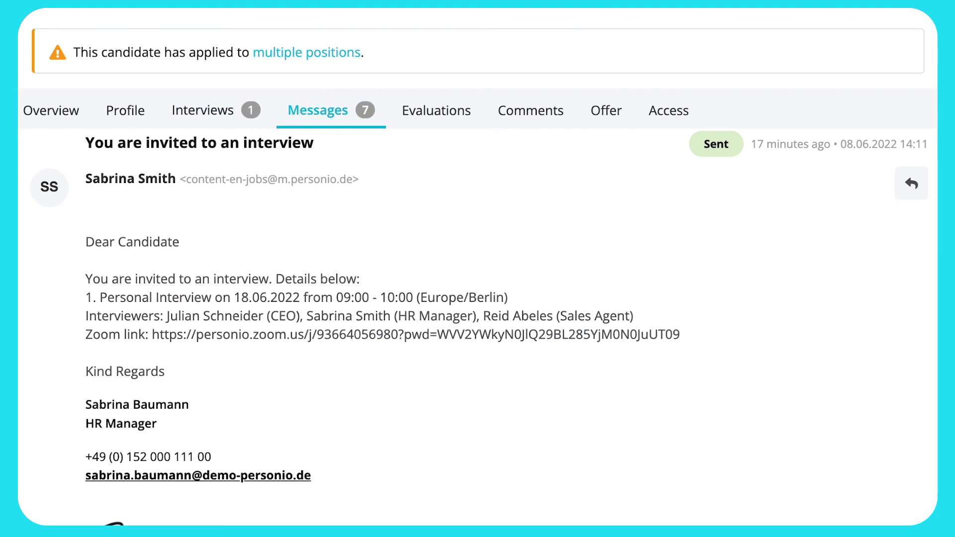